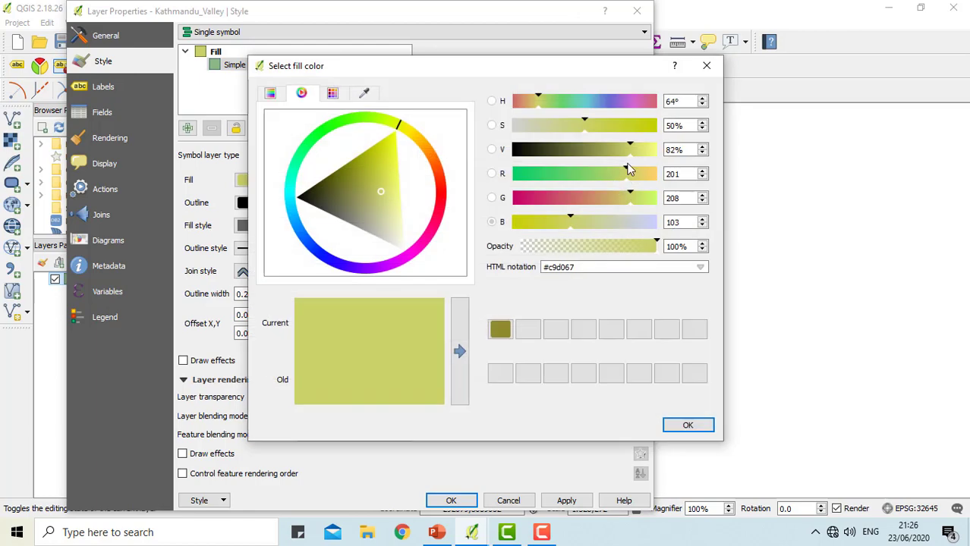
Give the Kathmandu_Valley layer a transparent fill and apply the style.
click(705, 67)
click(611, 180)
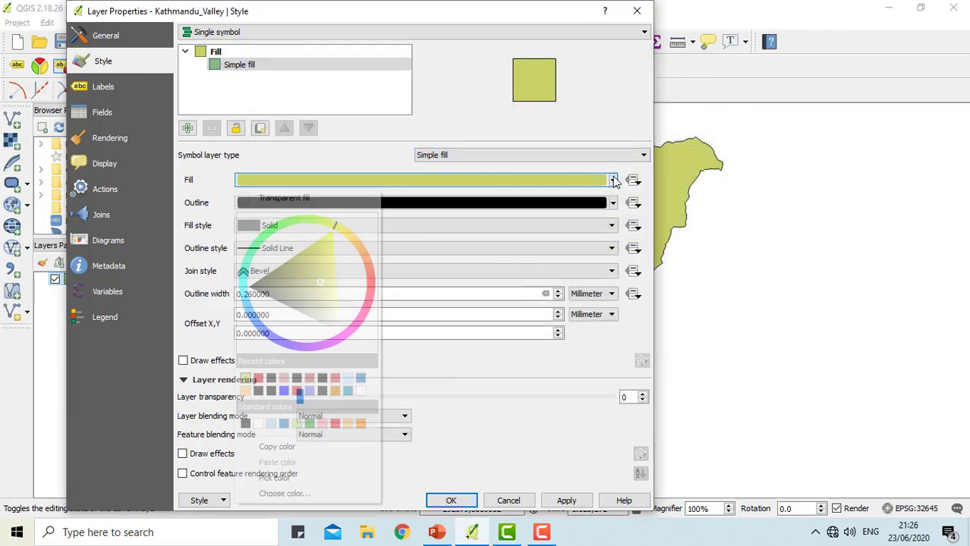
click(324, 202)
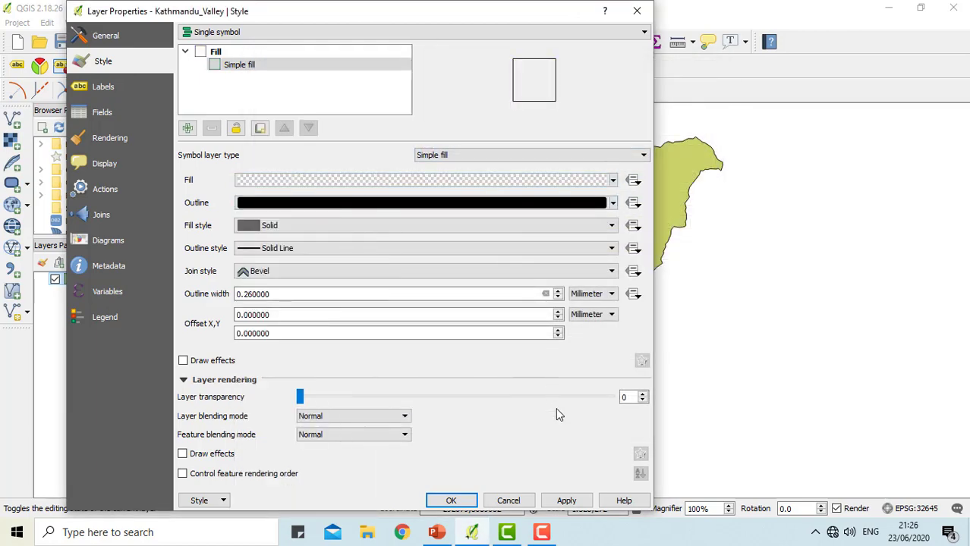
click(566, 501)
click(451, 500)
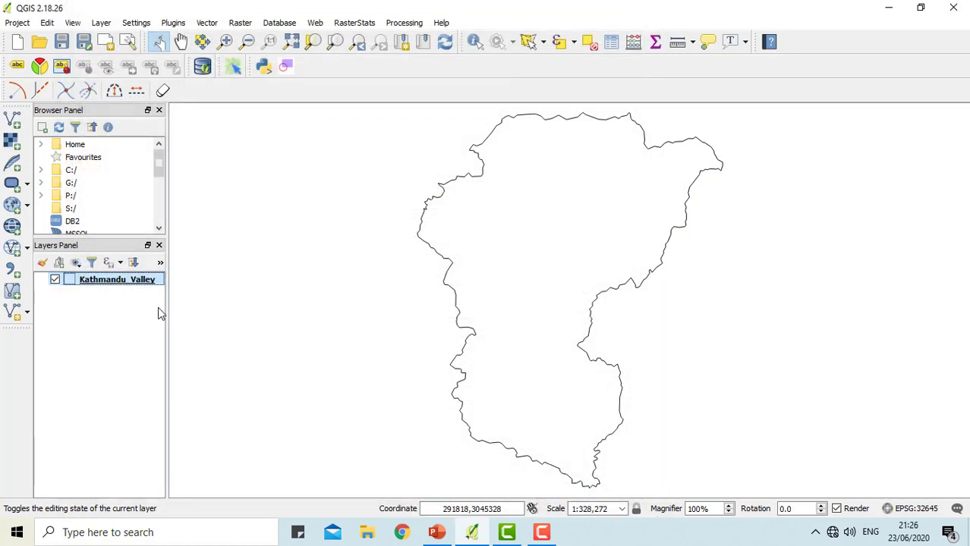
Add the DEM raster from the QGIS_Tutorial DEM folder and move the Kathmandu_Valley layer above it.
click(12, 145)
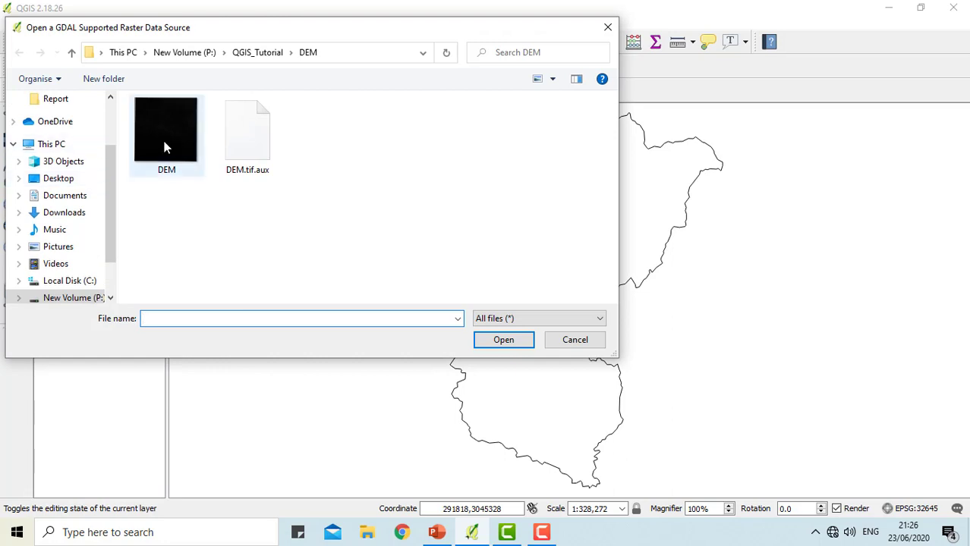
click(164, 146)
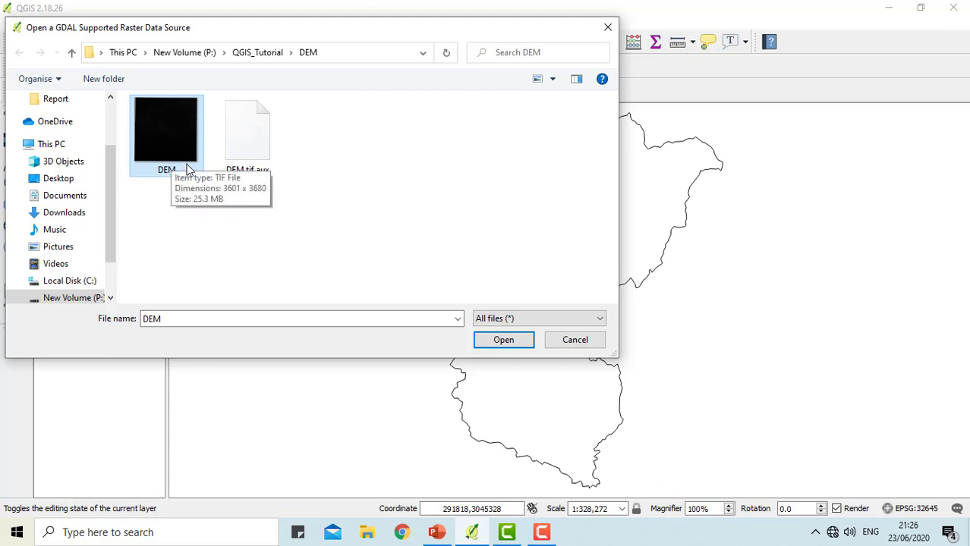
click(503, 340)
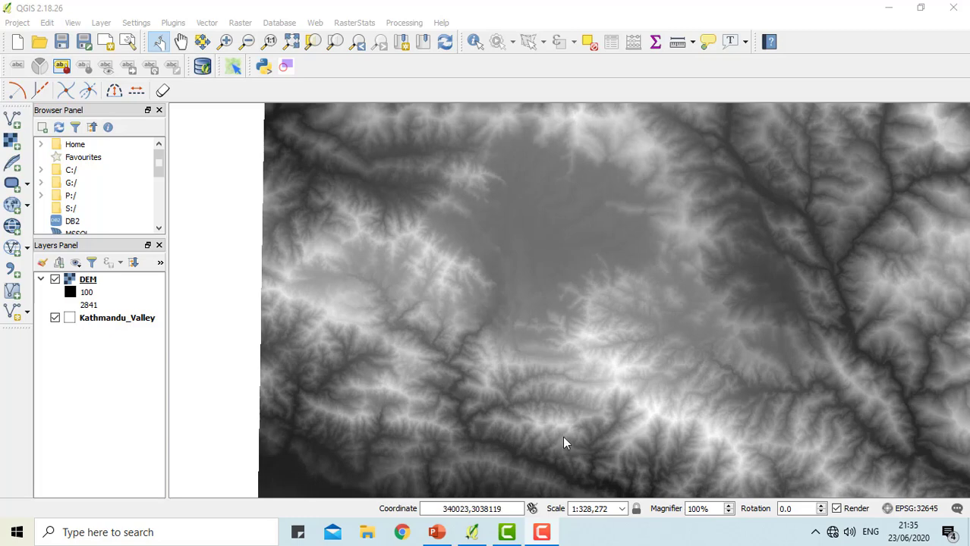
drag(102, 322, 93, 281)
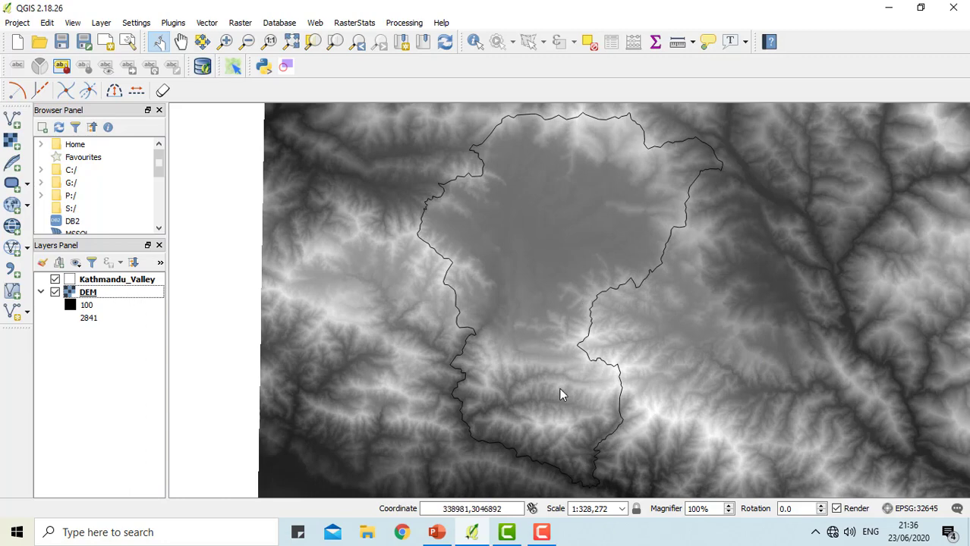
Start the raster Clipper on DEM and set its output to a GeoTIFF named DEM_valley in the QGIS_Tutorial folder.
click(239, 23)
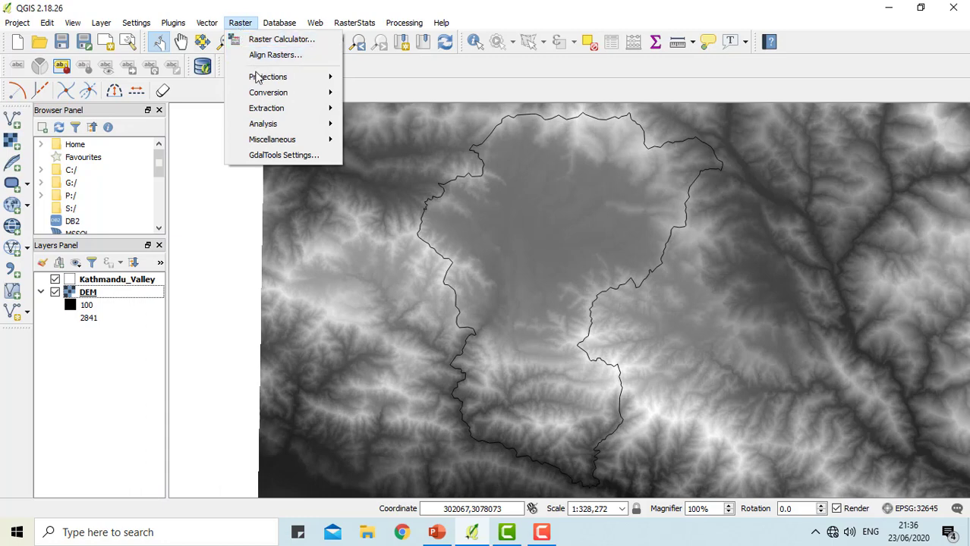
mouse_move(277, 82)
mouse_move(277, 113)
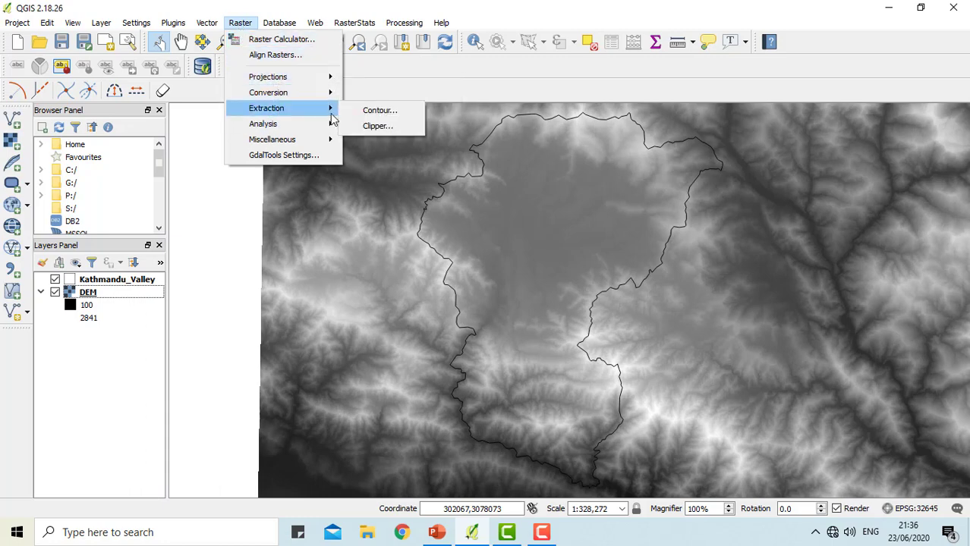
click(373, 126)
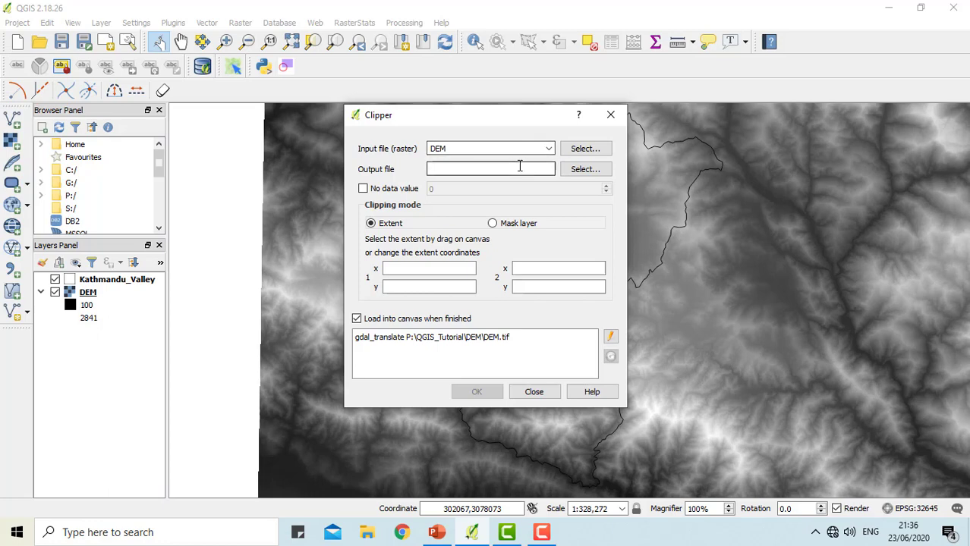
click(584, 170)
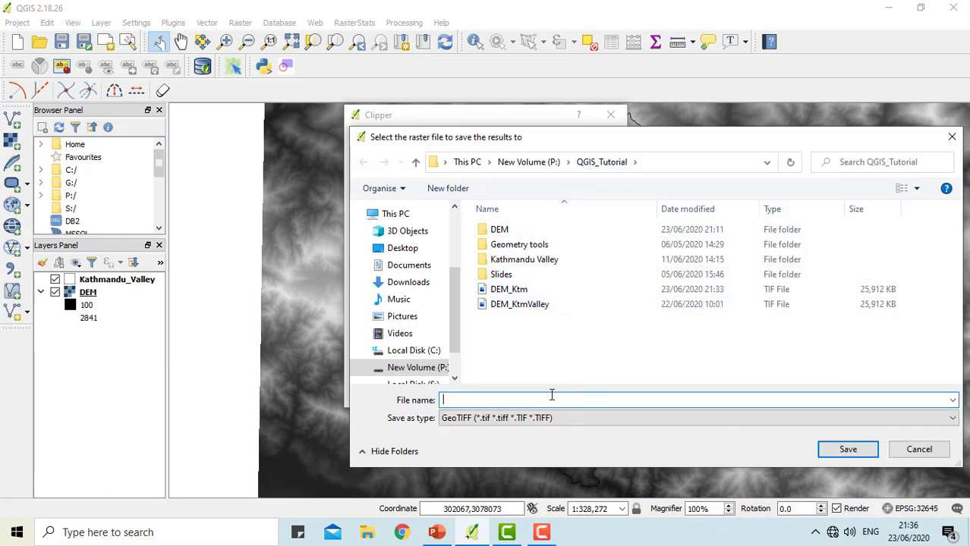
text(D)
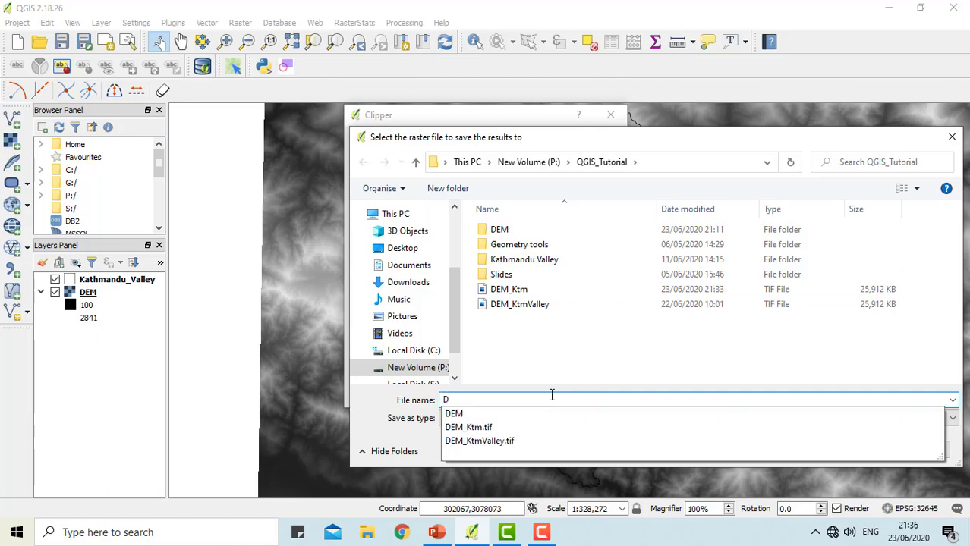
text(EM_)
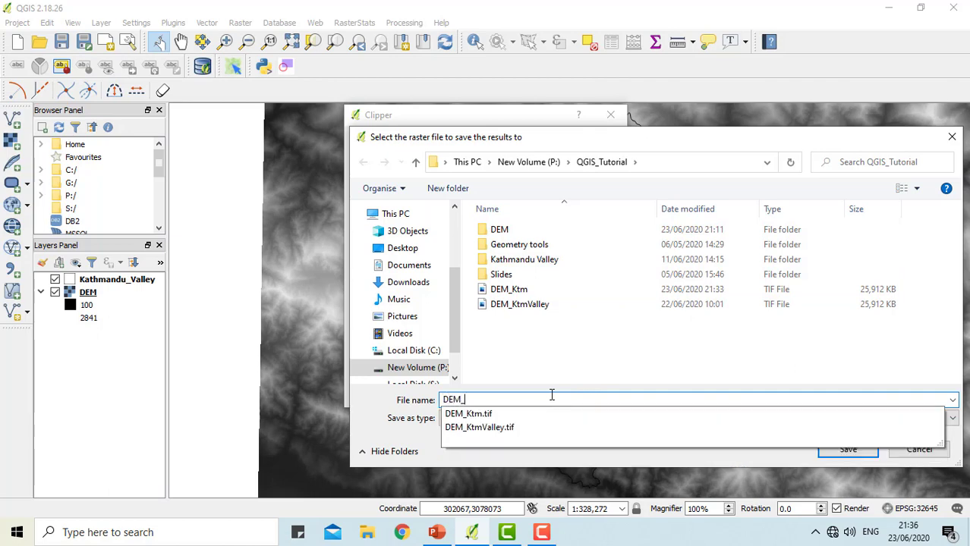
text(valley)
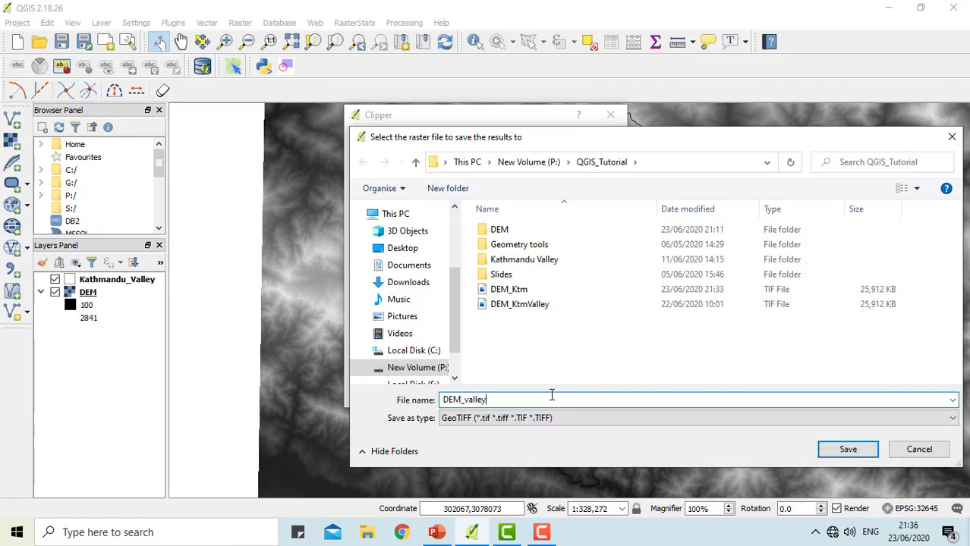
click(847, 450)
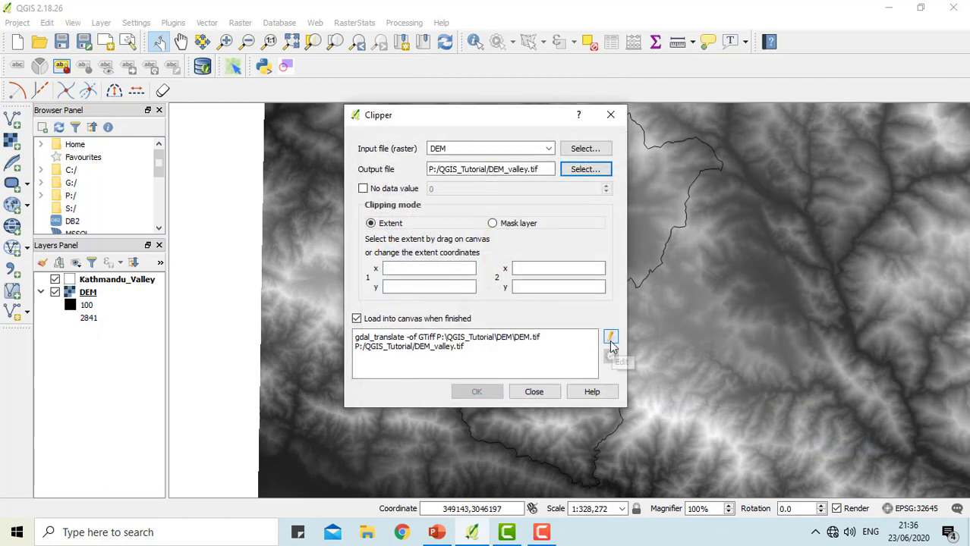
Clip the DEM using Kathmandu_Valley as the mask layer, and close the Clipper once it has run.
click(492, 228)
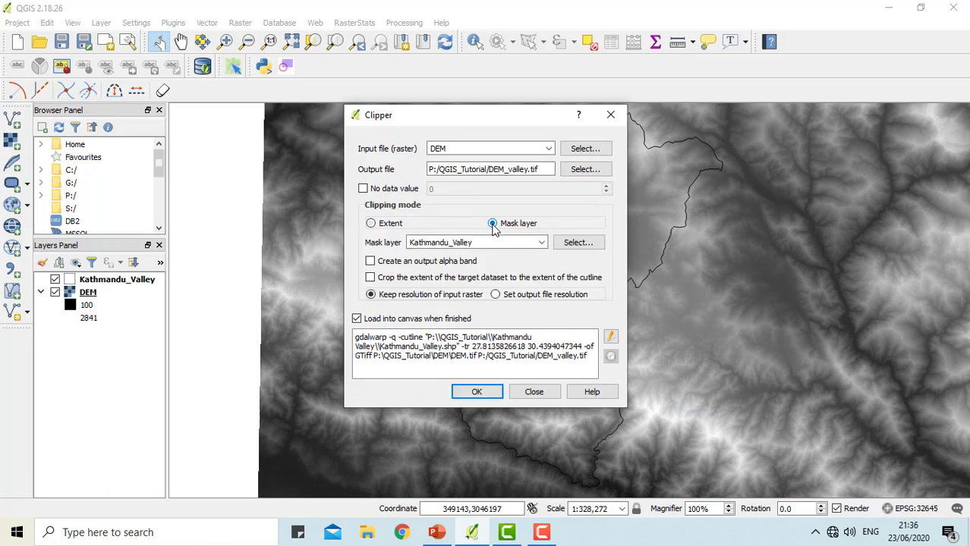
click(546, 246)
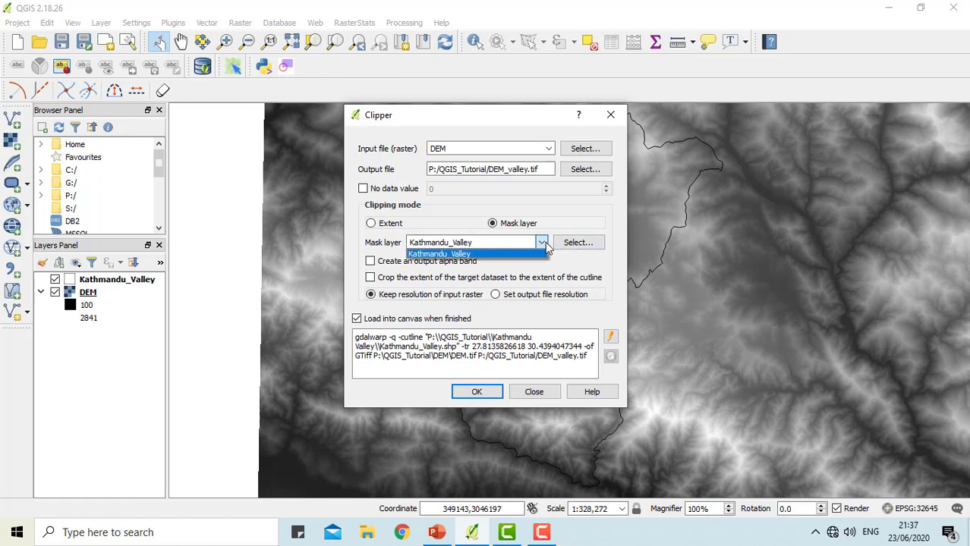
click(478, 391)
click(477, 392)
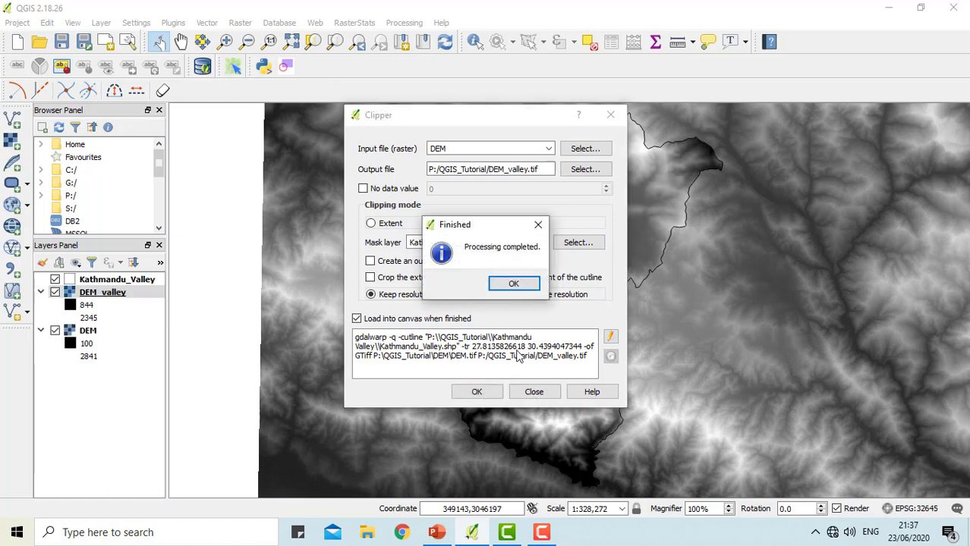
click(513, 284)
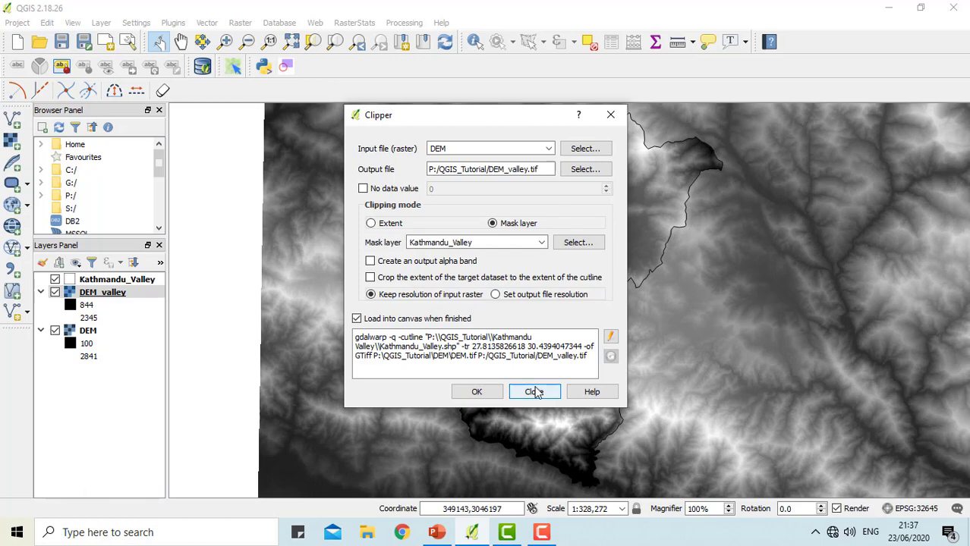
click(535, 392)
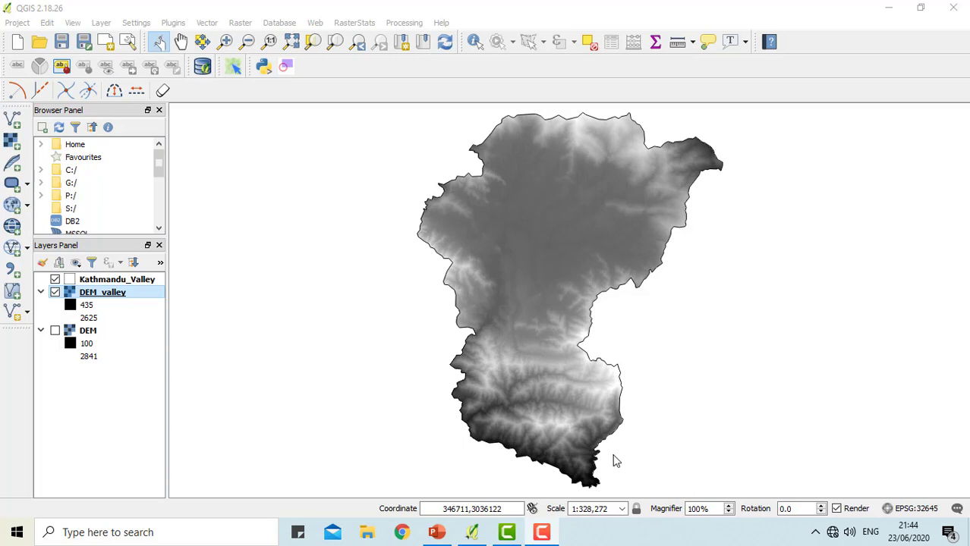
Change the DEM_valley layer's render type to Singleband pseudocolor in its style properties.
right_click(97, 298)
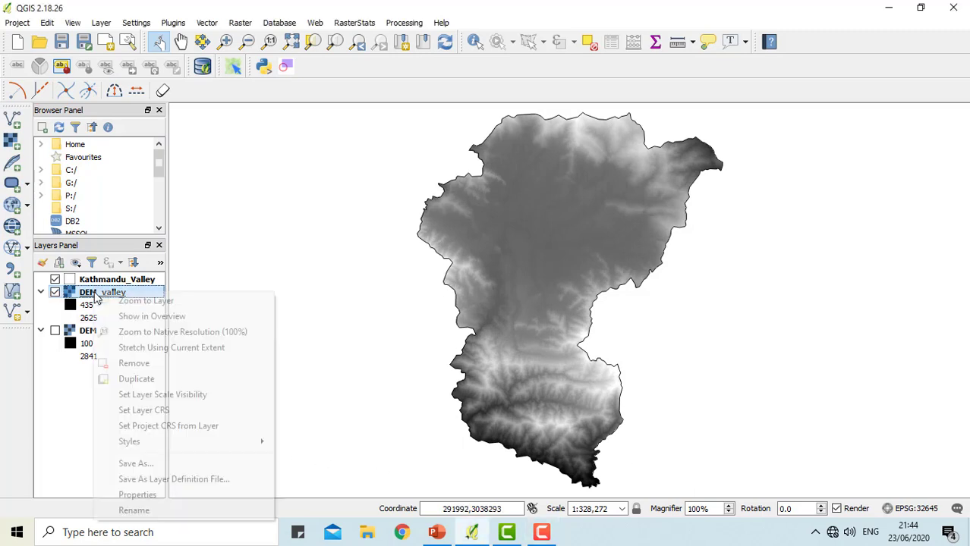
click(155, 494)
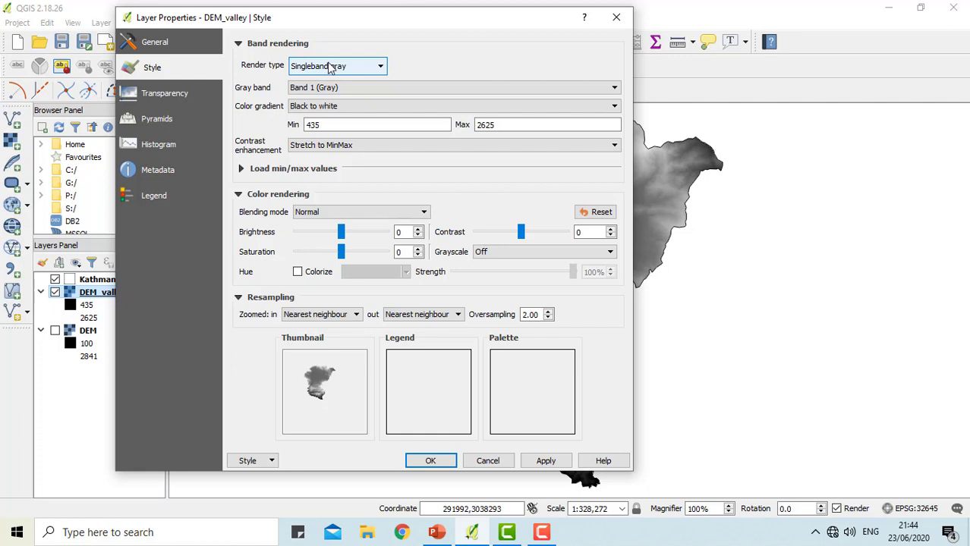
click(352, 68)
click(353, 68)
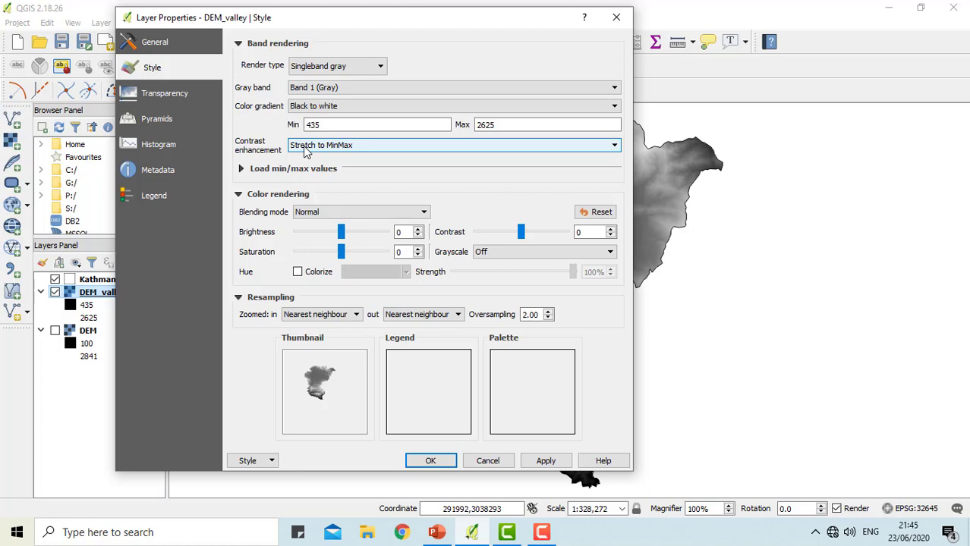
click(349, 67)
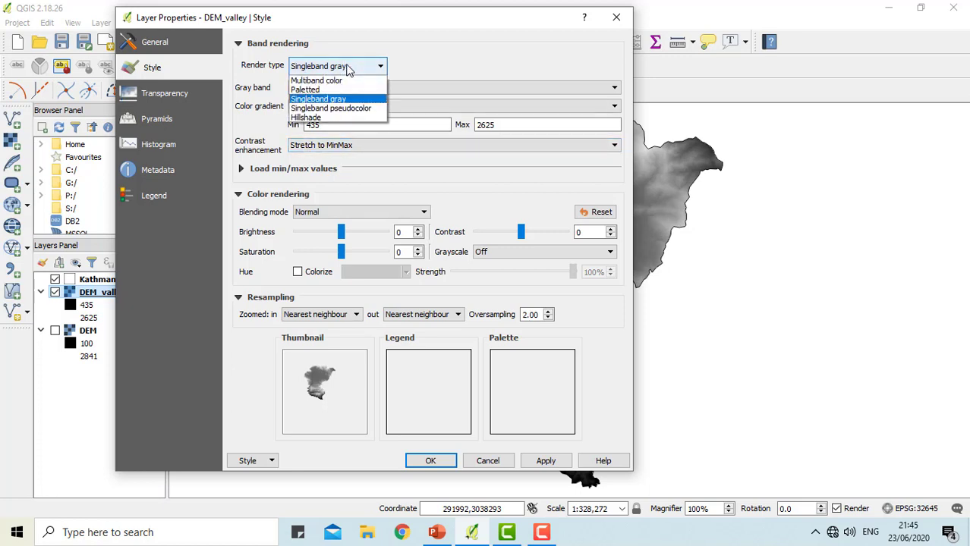
click(327, 111)
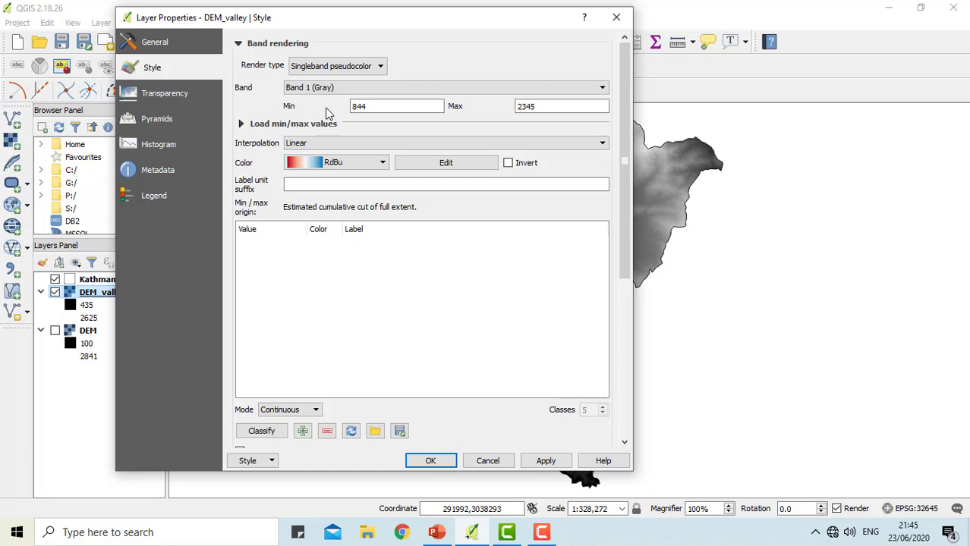
Classify DEM_valley with the inverted RdBu color ramp and apply the style.
click(330, 163)
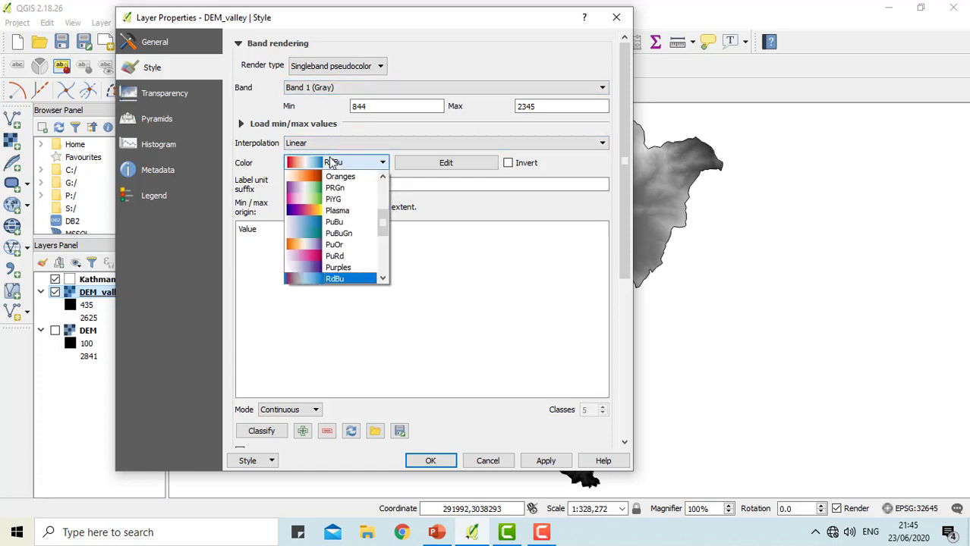
click(316, 279)
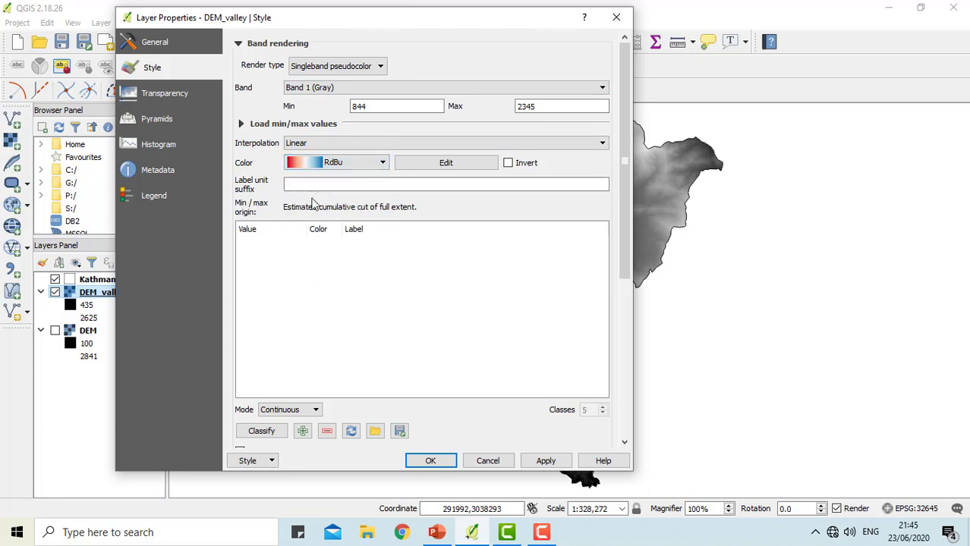
click(258, 431)
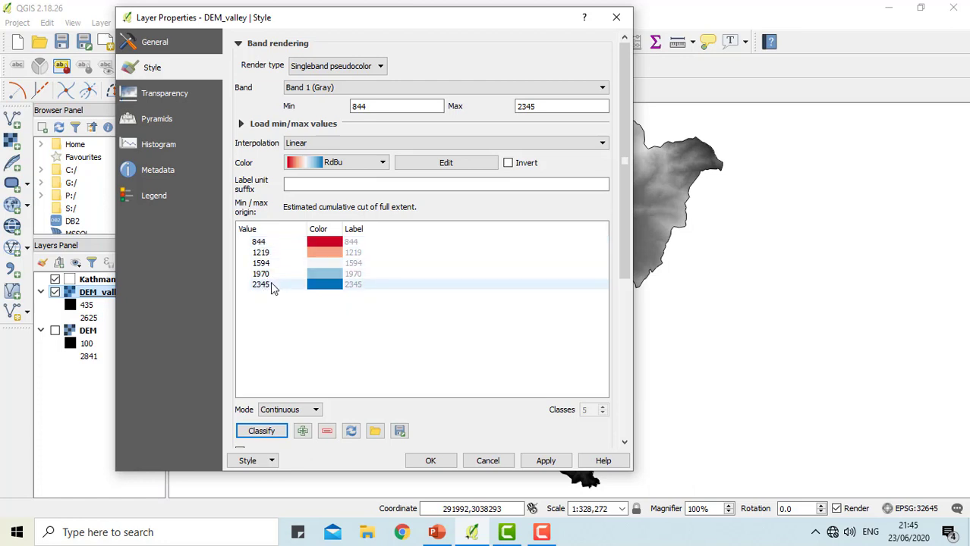
click(508, 163)
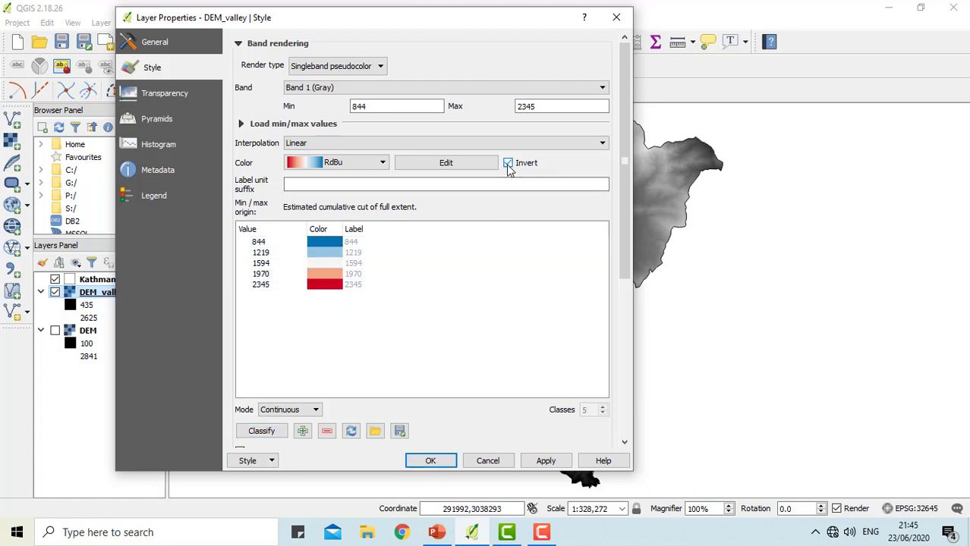
click(560, 465)
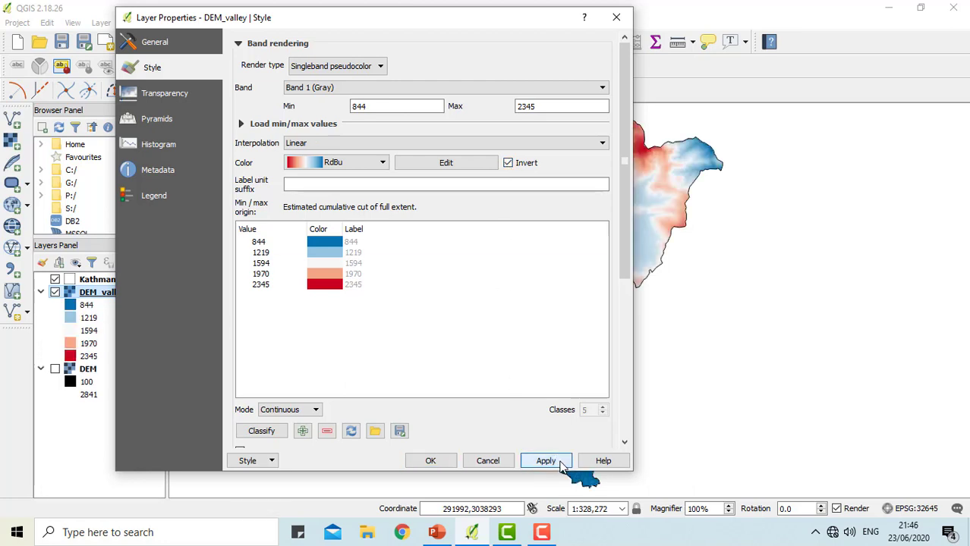
click(429, 460)
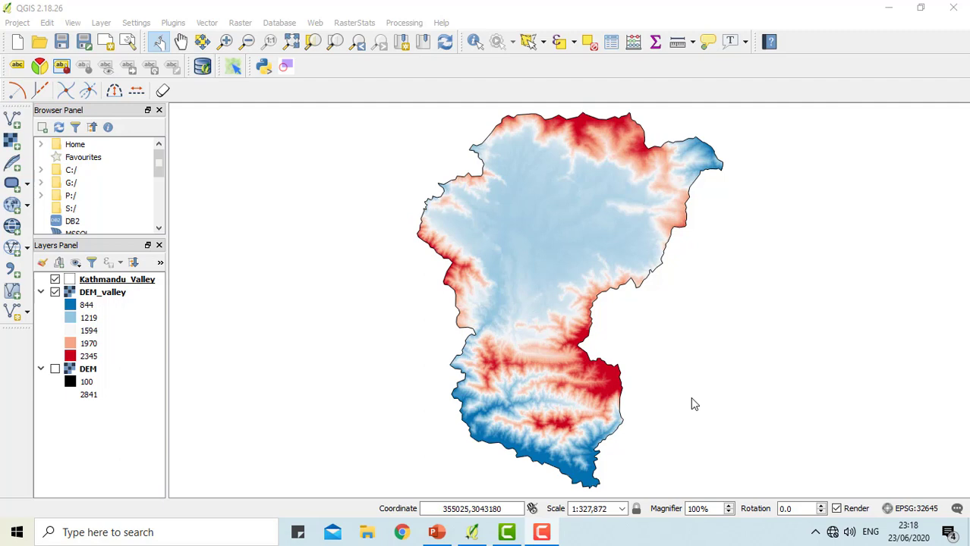
Start contour extraction with DEM_valley as the input raster and set its output to contour in the QGIS_Tutorial folder.
click(240, 22)
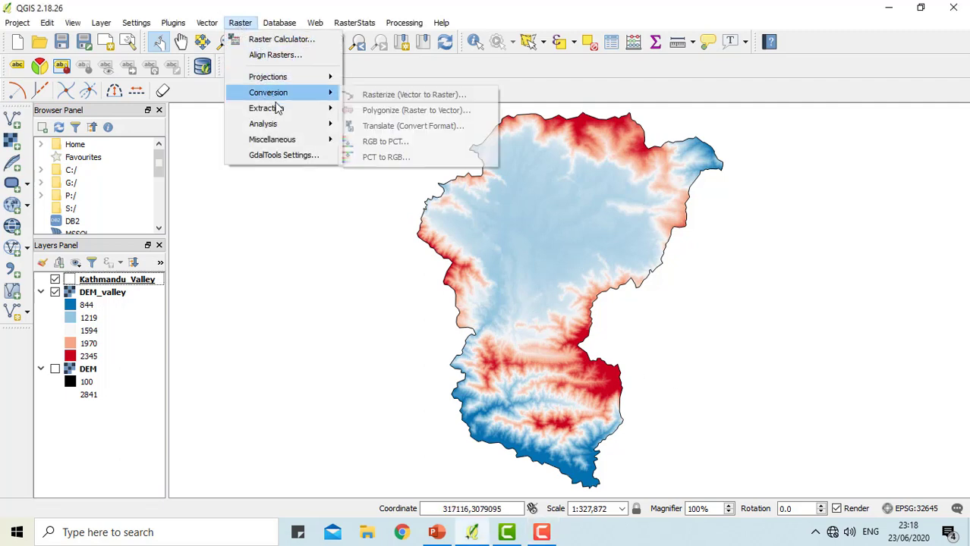
mouse_move(279, 110)
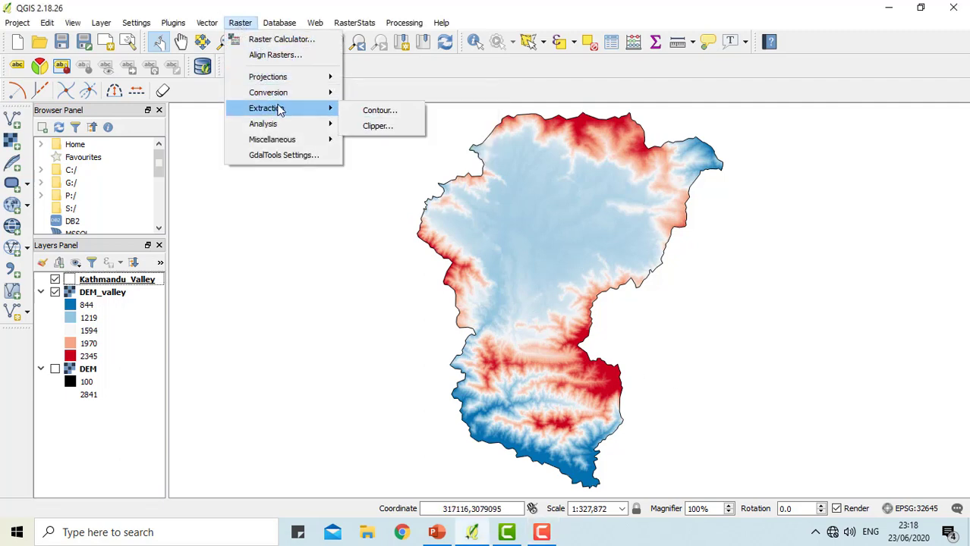
click(360, 113)
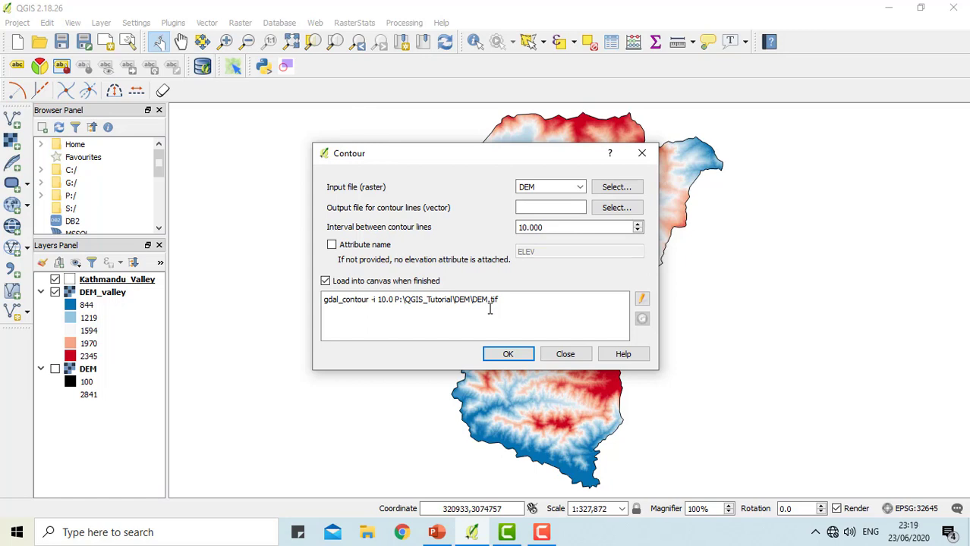
click(580, 189)
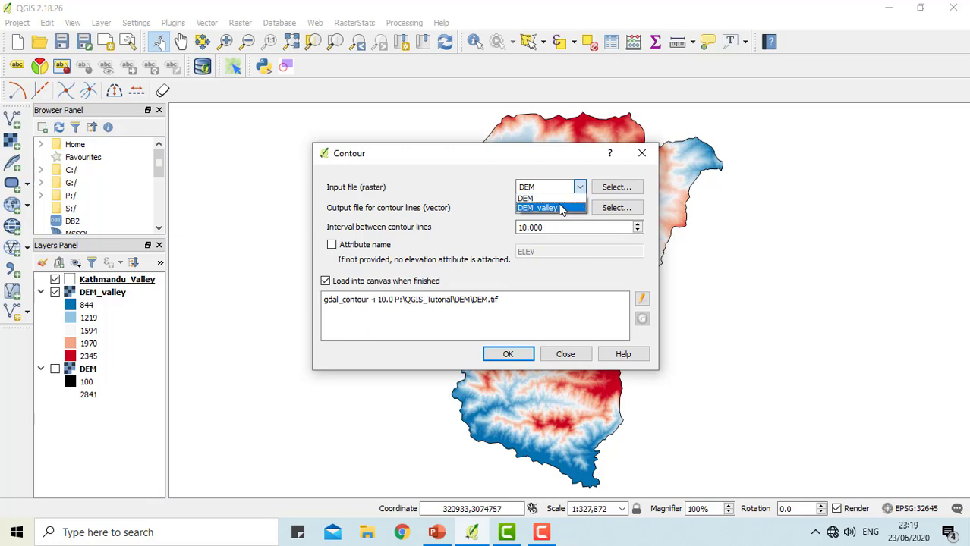
click(555, 210)
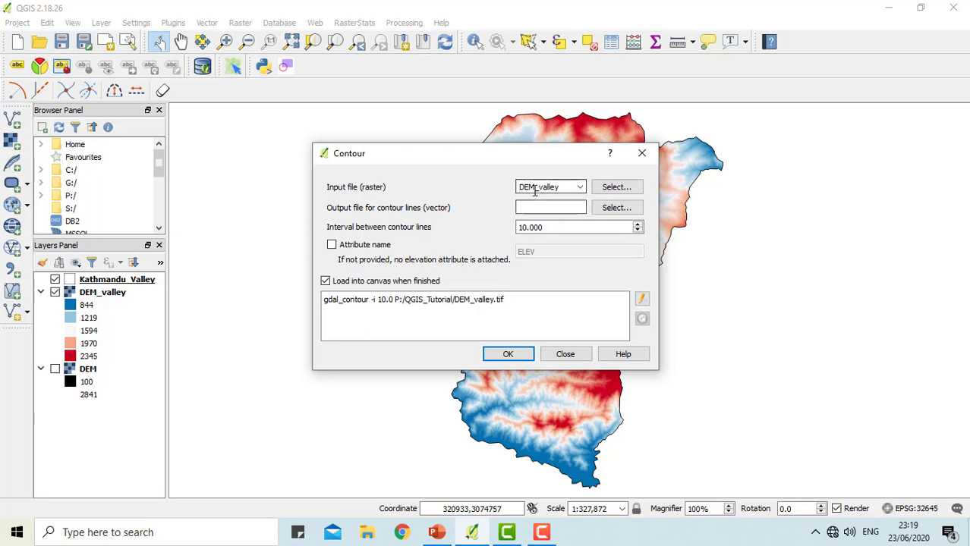
click(614, 208)
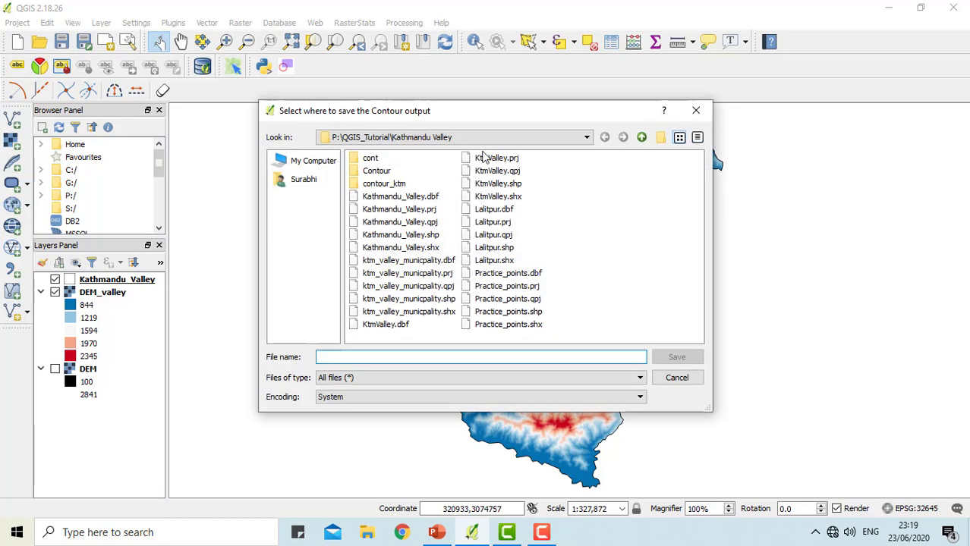
click(642, 137)
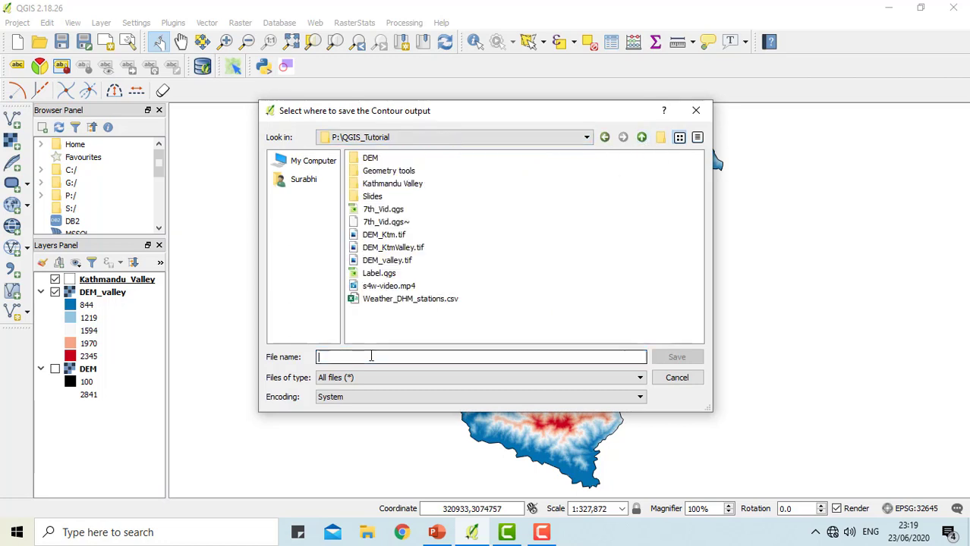
text(contour)
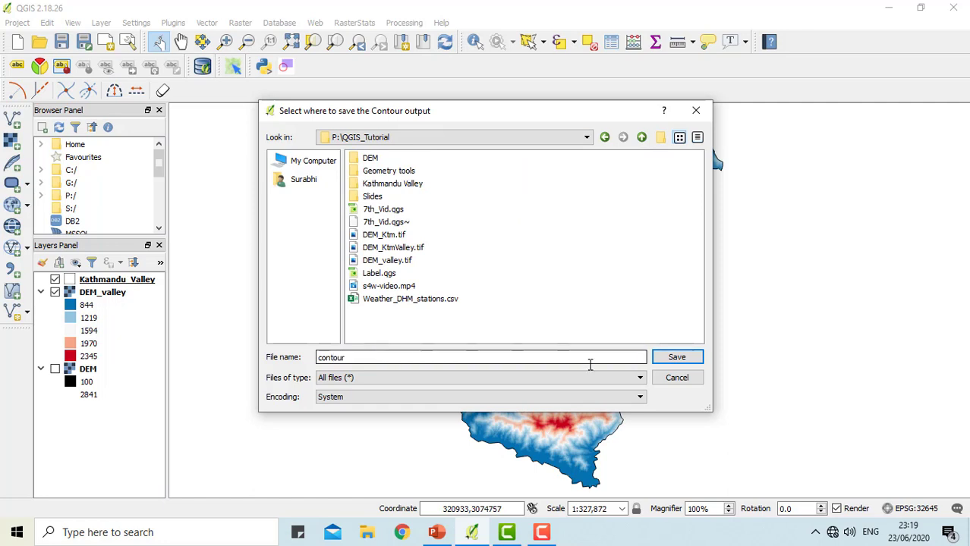
click(676, 357)
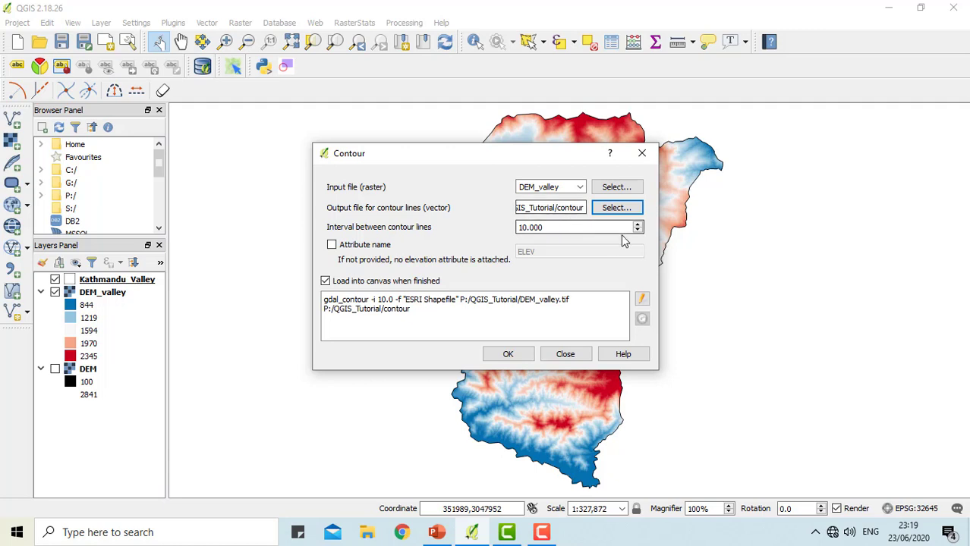
Generate the contour lines at a 50 interval with the ELEV attribute attached, and close the Contour tool once it has run.
click(522, 227)
key(BackSpace)
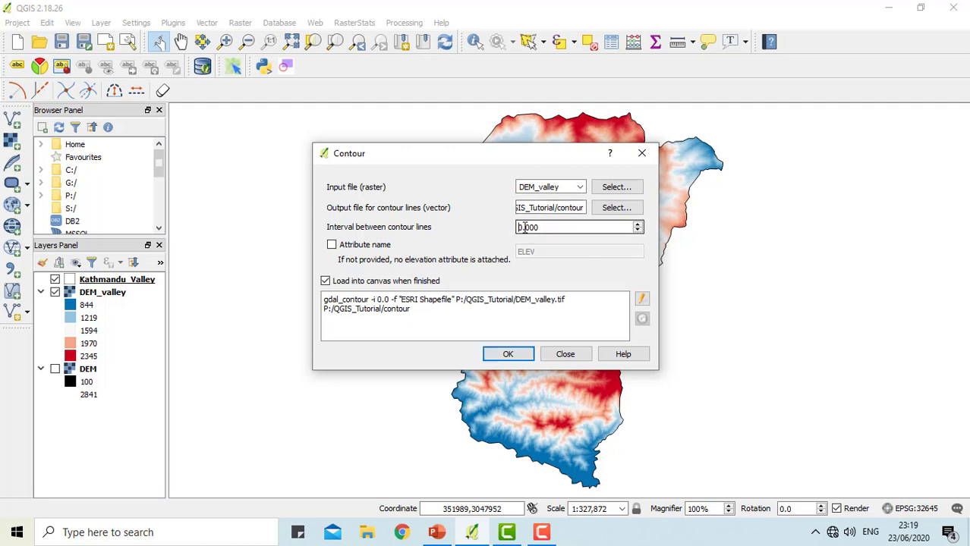
text(5)
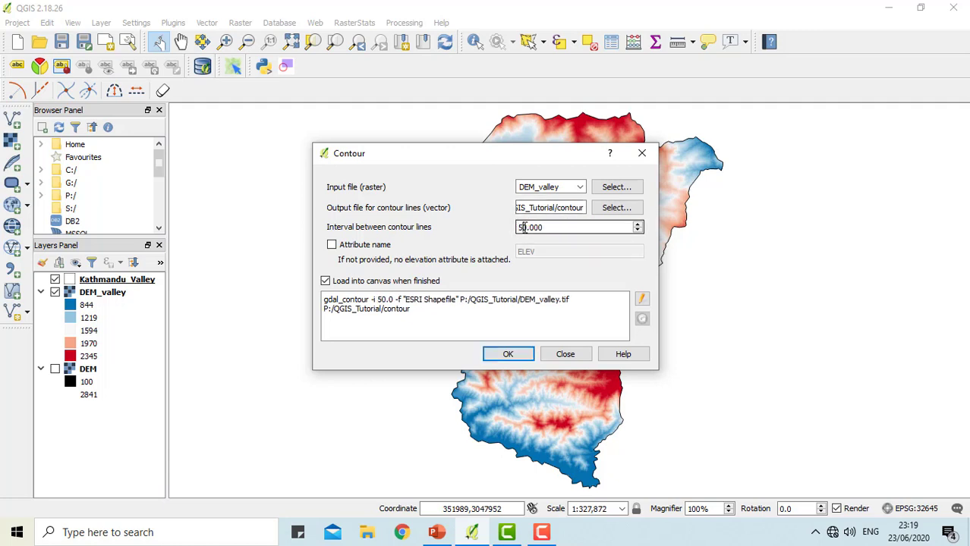
click(331, 245)
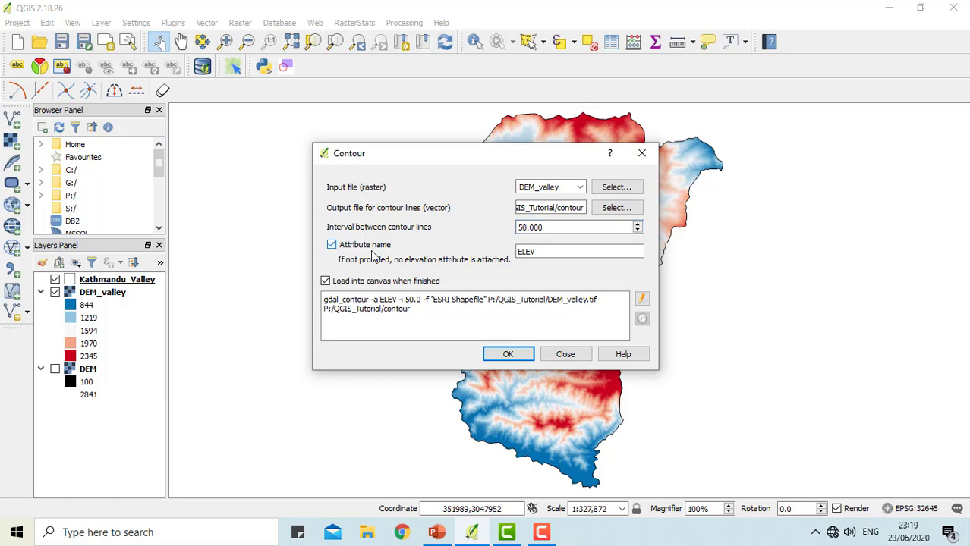
click(508, 355)
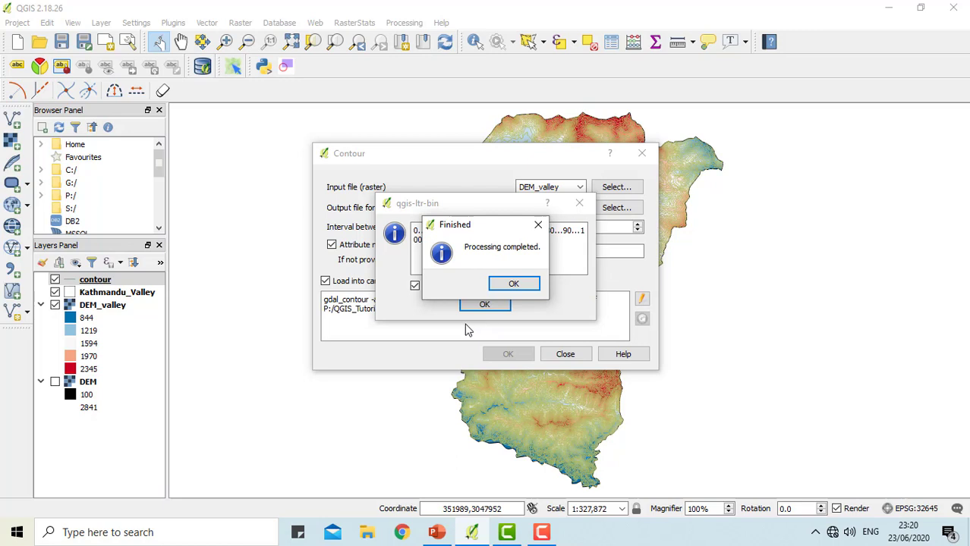
click(515, 284)
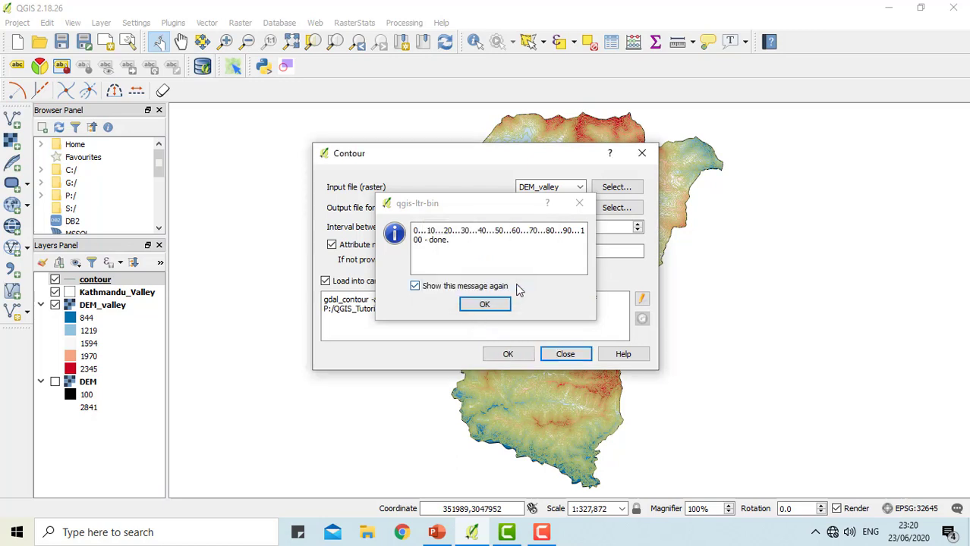
click(492, 305)
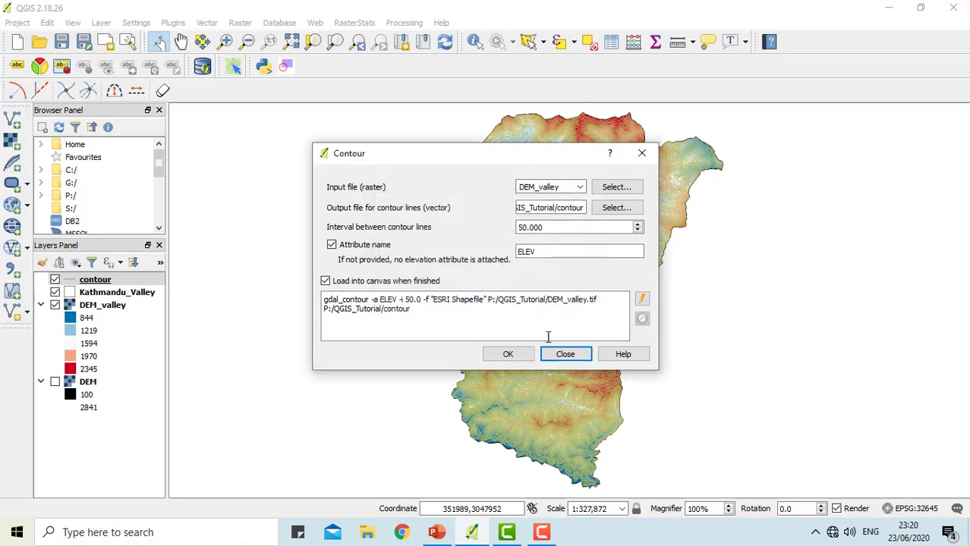
click(566, 353)
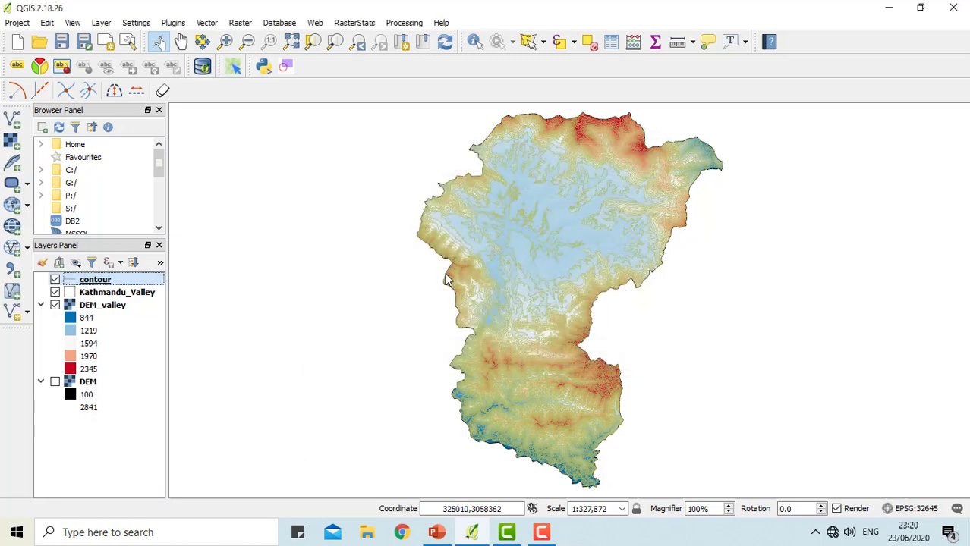
Turn on labels for the contour layer using the ELEV field and apply them.
right_click(91, 282)
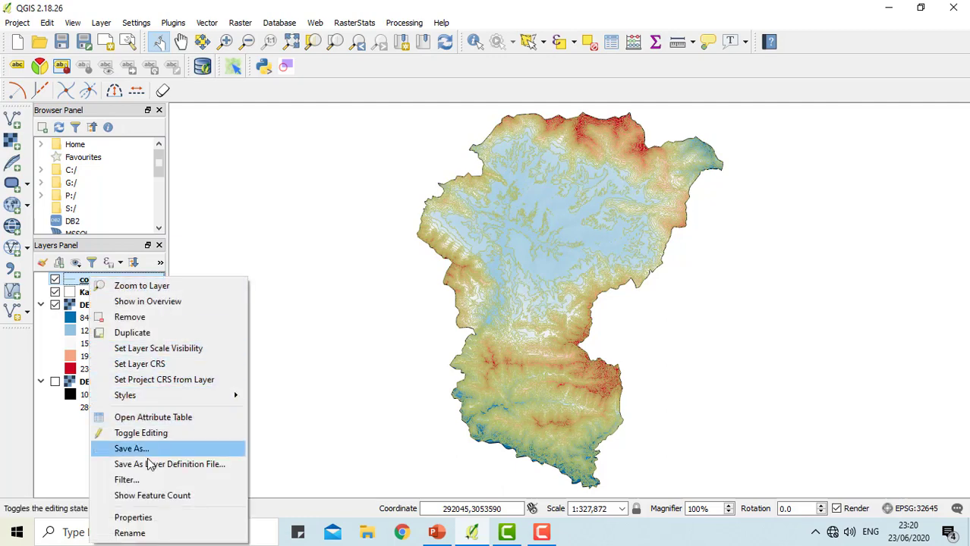
click(145, 516)
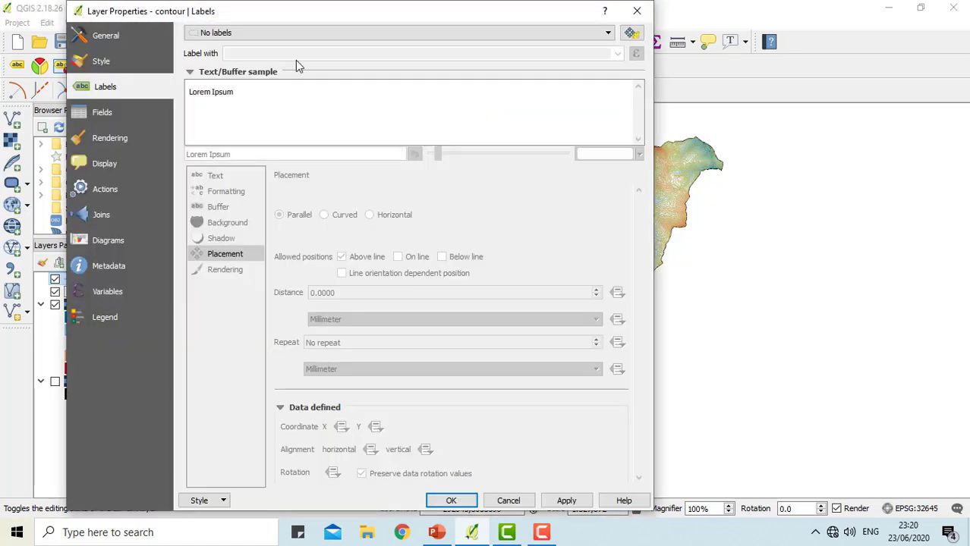
click(245, 32)
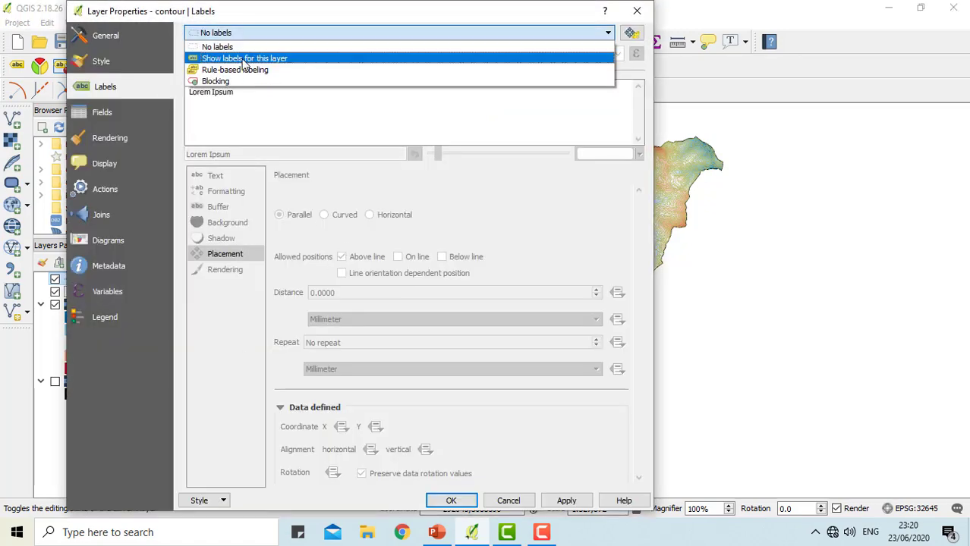
click(363, 58)
click(617, 53)
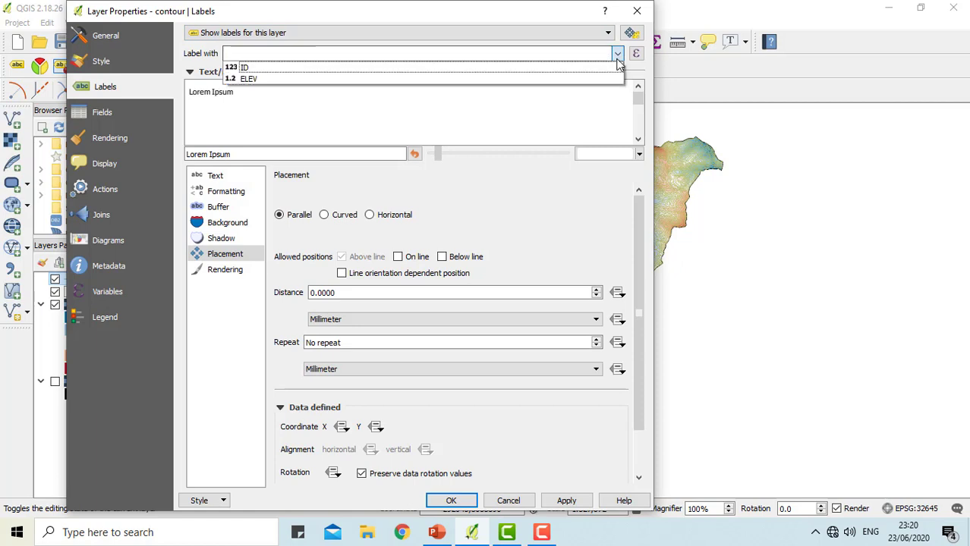
click(512, 92)
click(618, 54)
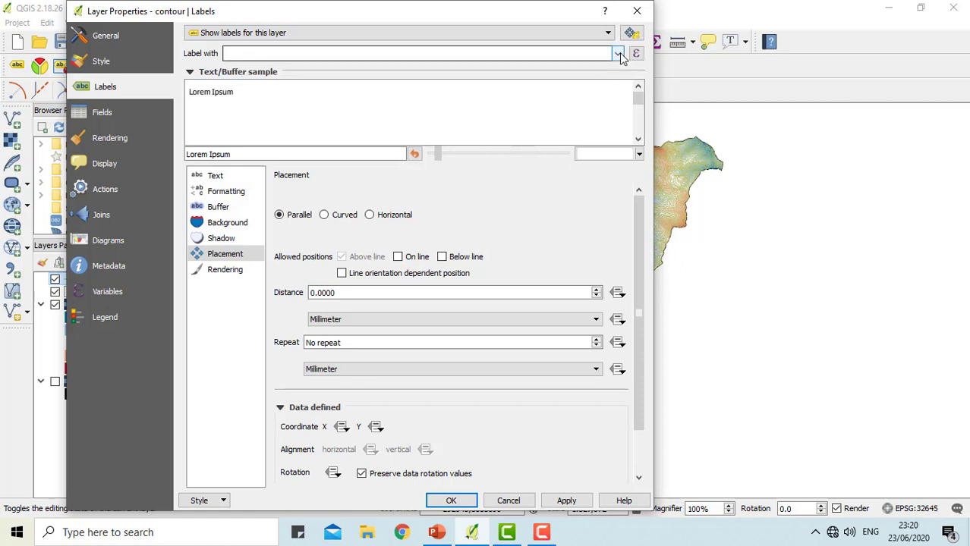
click(535, 89)
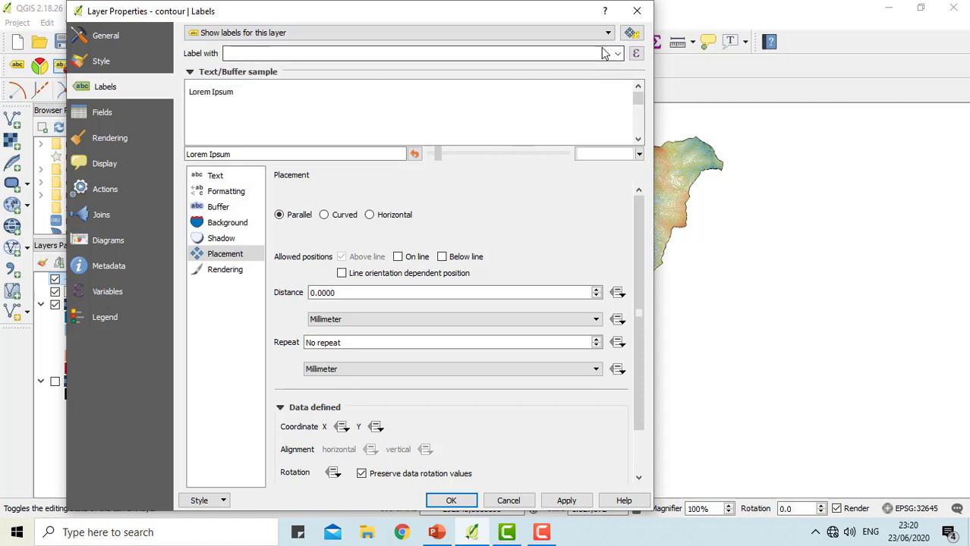
click(617, 54)
click(553, 75)
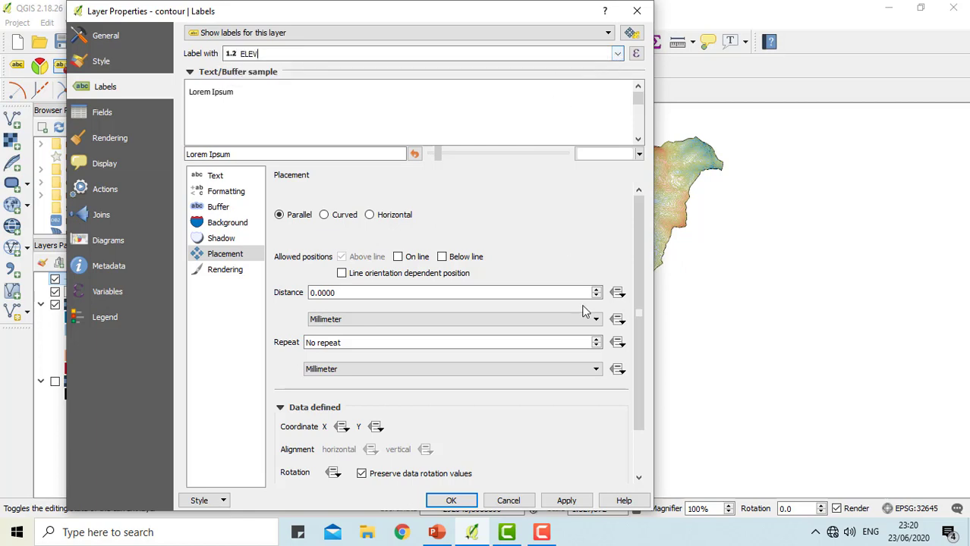
click(581, 498)
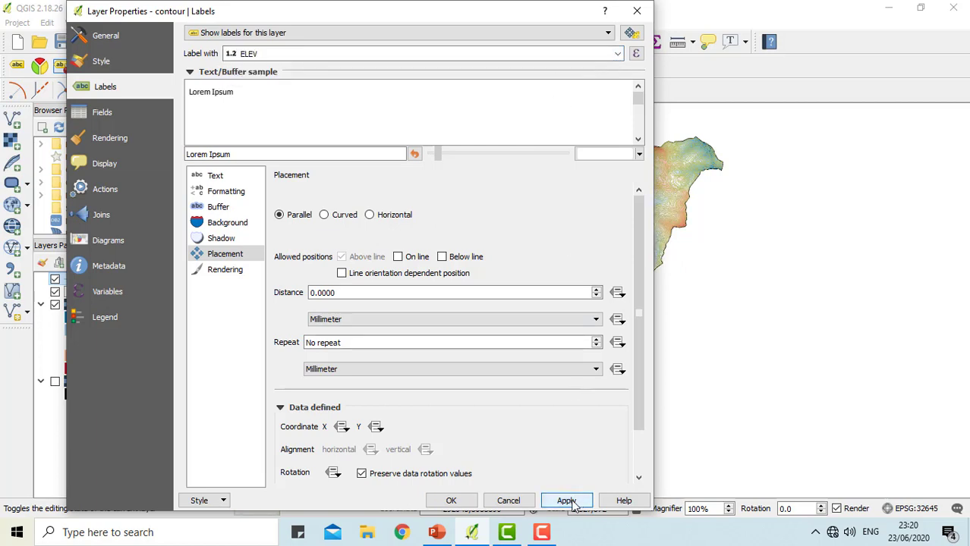
click(455, 503)
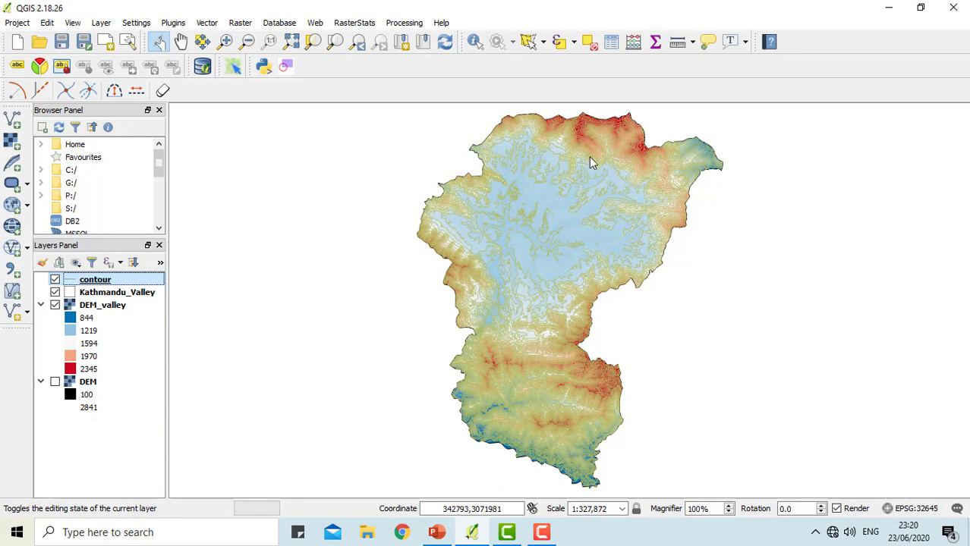
Zoom in on the northern part of the valley to examine the labelled contour lines.
click(226, 42)
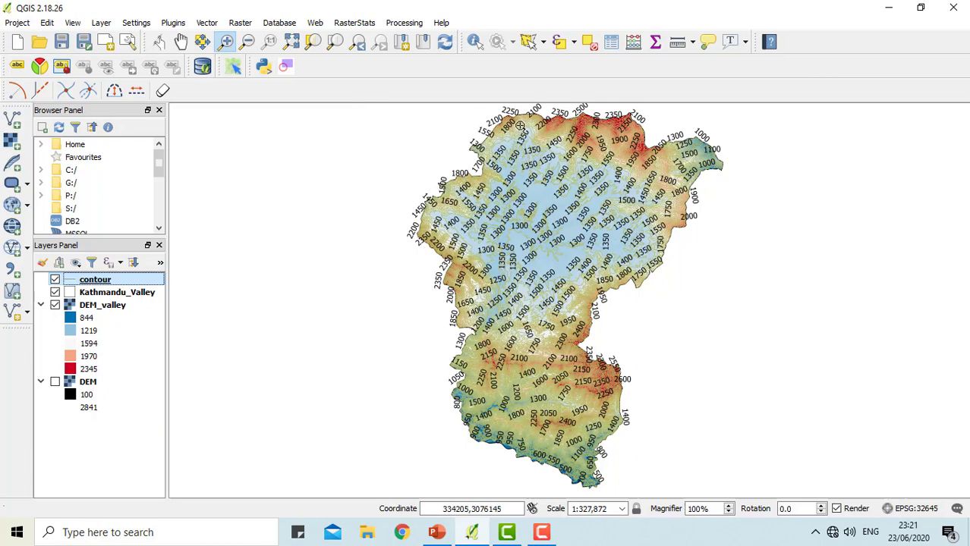
click(543, 202)
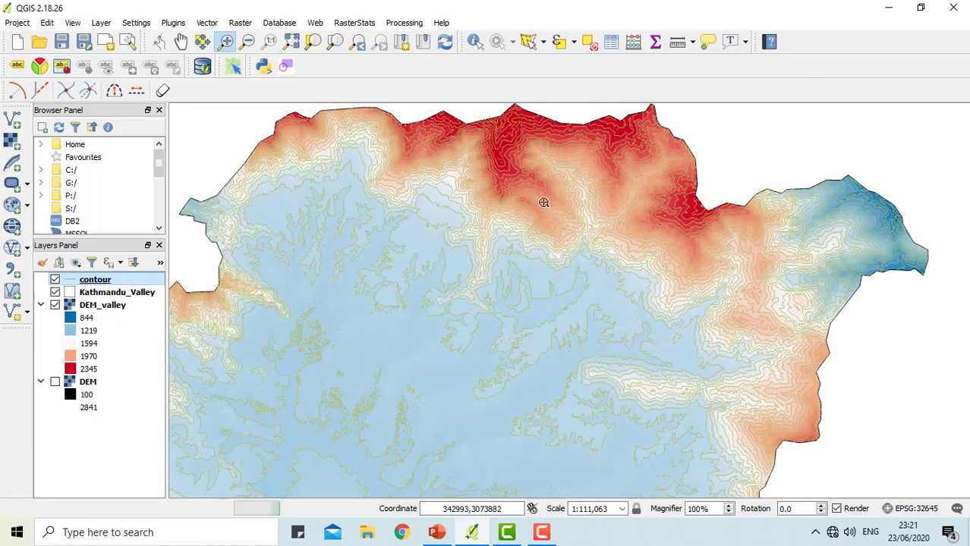